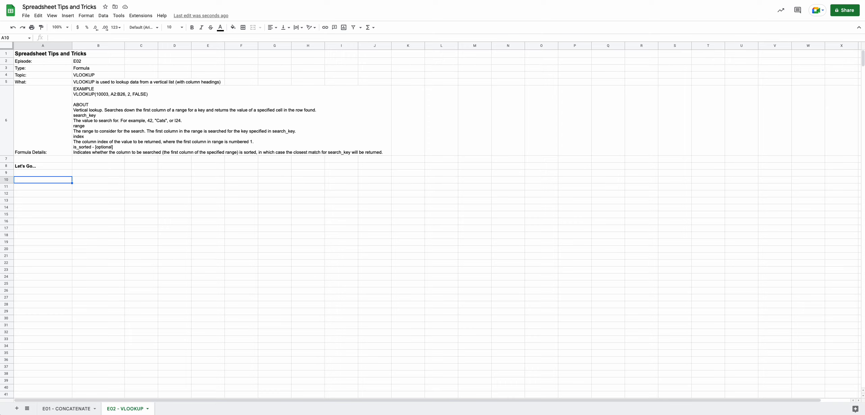
Step: Enter the column headings User IDs, Usernames and ZIP Codes in A10:C10
text(Ds)
key(Tab)
text(Username)
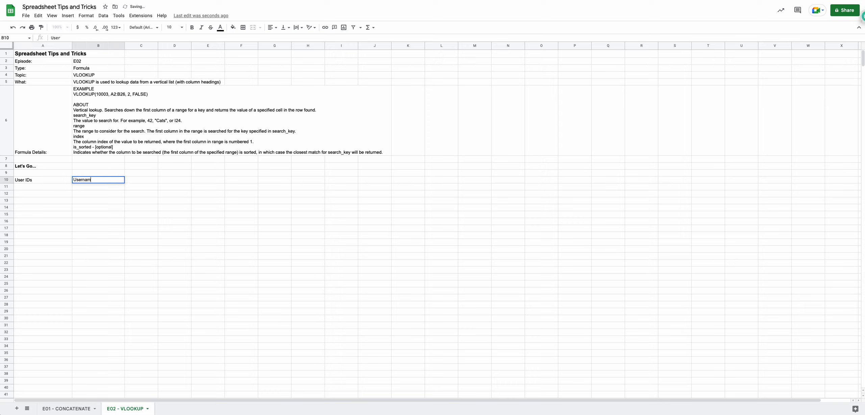
key(Tab)
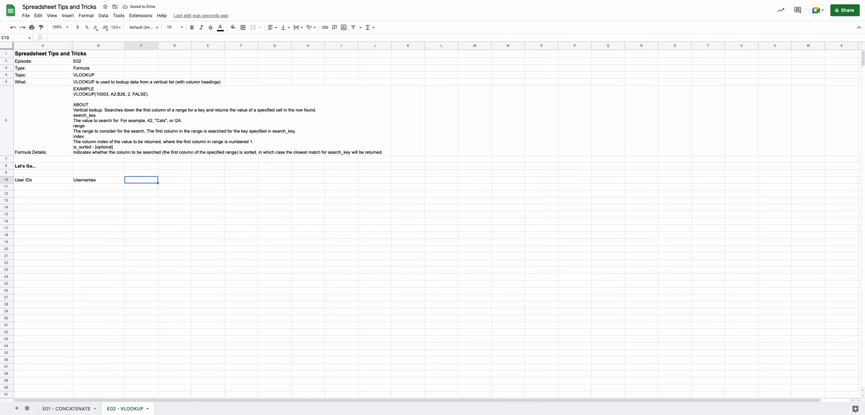
text(ZIP Codes)
Step: Fill A11:A13 under the User IDs heading with three different sample user IDs
key(shift+Tab)
key(shift+Tab)
key(Down)
text(1234)
key(Return)
text(12507)
key(Return)
text(58078)
Step: Fill B11:B13 under the Usernames heading with a sample username for each user ID
key(Tab)
key(Up)
key(Up)
text(joe.exampe)
key(Return)
text(idnf)
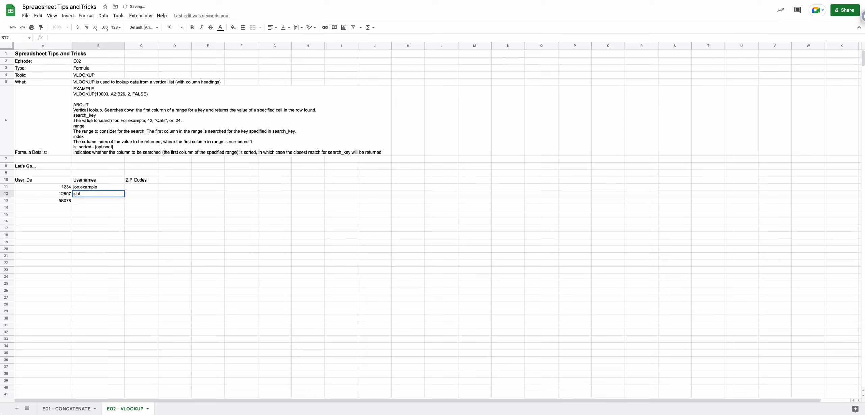
text(.2!)
key(BackSpace)
text(duifn)
key(Return)
text(iu3br,8h398eh)
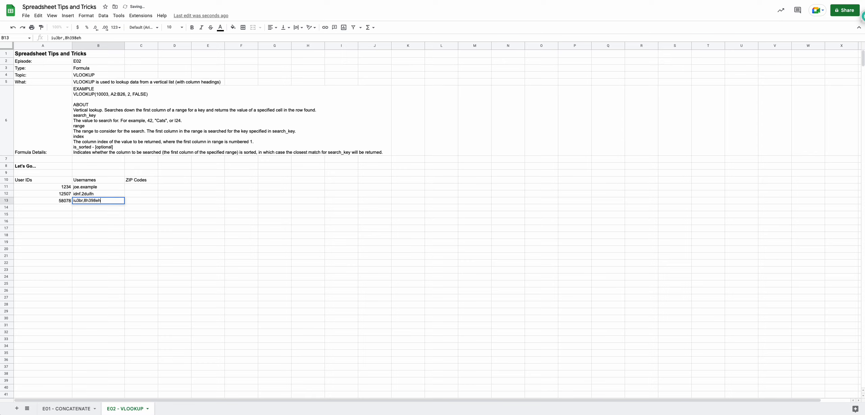
key(Return)
Step: Enter the ZIP codes 10148, 34554 and 08870 in C11:C13, storing the last one as text to keep its leading zero
key(Up)
key(Up)
key(Up)
key(Right)
text(10148)
key(Return)
text(3455)
key(Return)
key(Up)
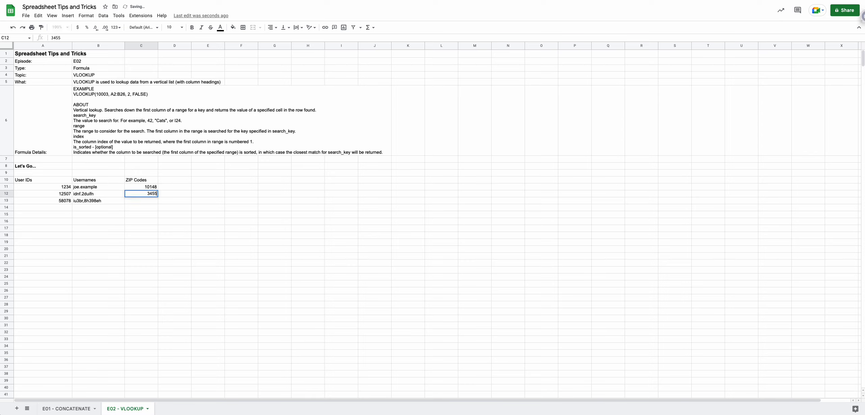
key(Return)
text(4)
key(Return)
text(02)
key(Left)
key(Right)
text('08870)
key(Return)
key(Up)
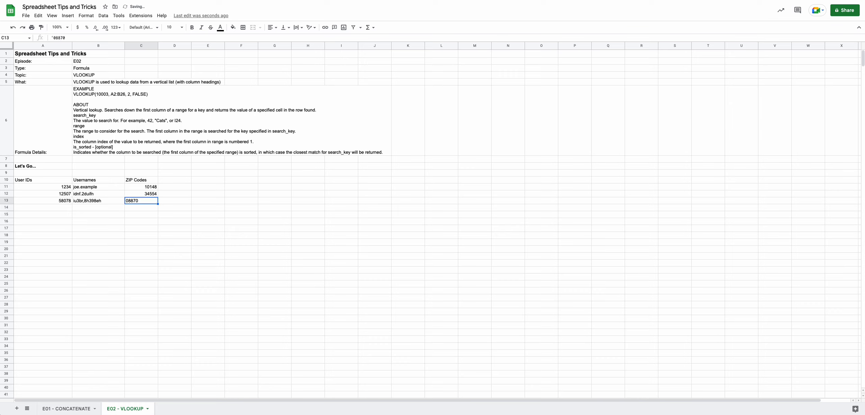
Step: Right-align the ZIP code in C13 and apply borders to all cells of the table A10:C13
click(271, 27)
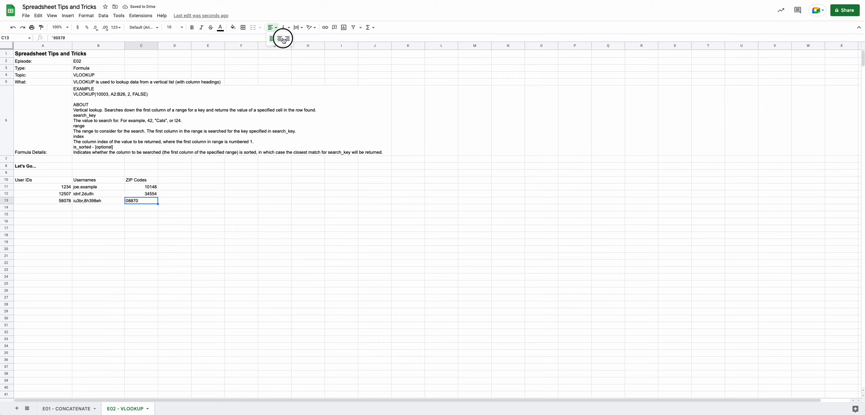
click(287, 39)
drag(19, 189, 147, 202)
click(243, 27)
click(246, 40)
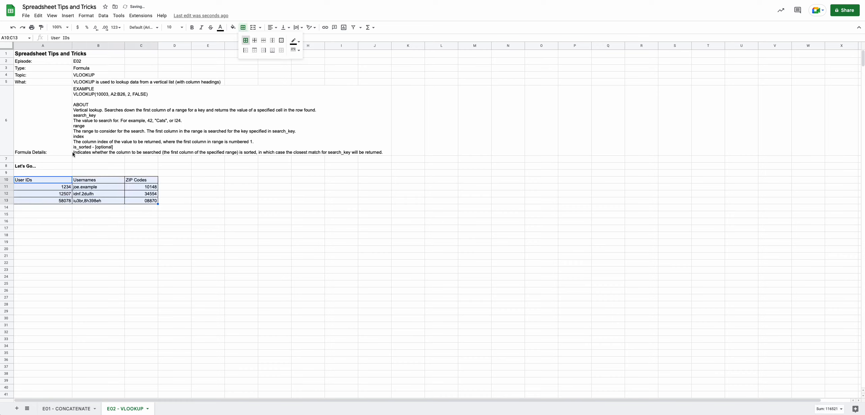
Step: Give the header row A10:C10 a light gray fill and bold text
drag(49, 181, 154, 177)
click(233, 28)
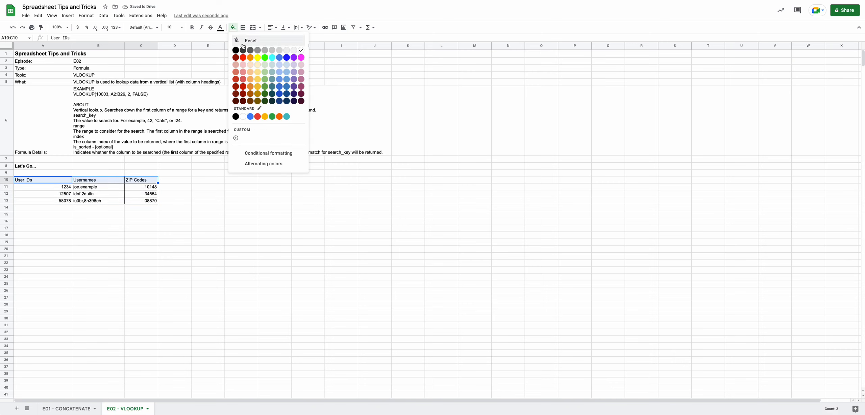
click(293, 50)
key(ctrl+b)
click(222, 189)
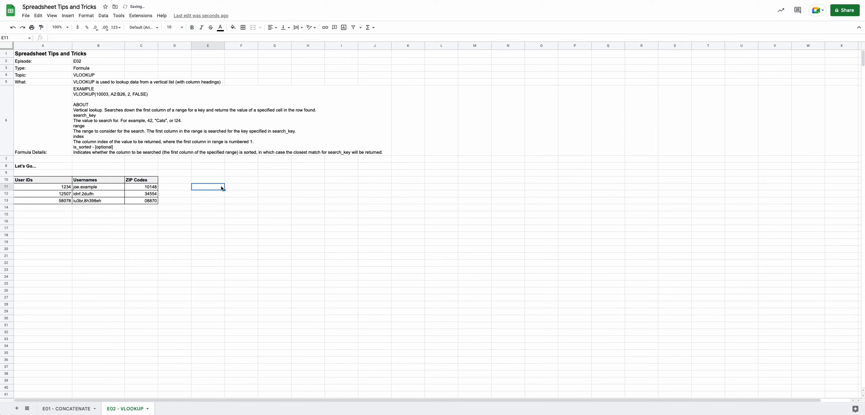
Step: Insert a drawing of a horizontal arrow starting beside the table in D11 and pointing toward column J
click(219, 180)
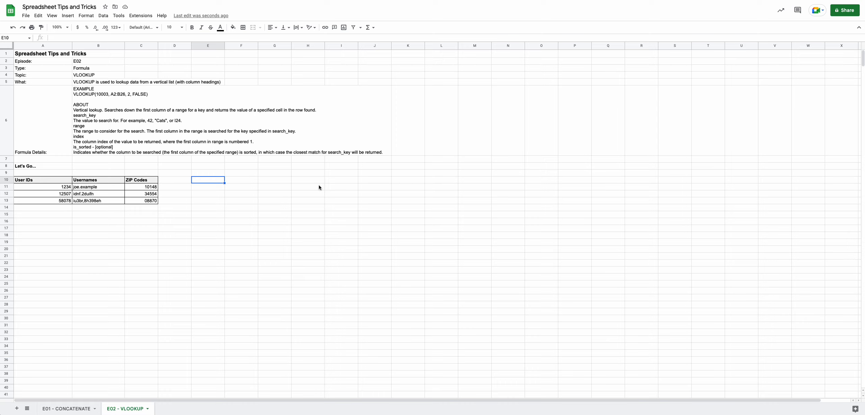
click(180, 189)
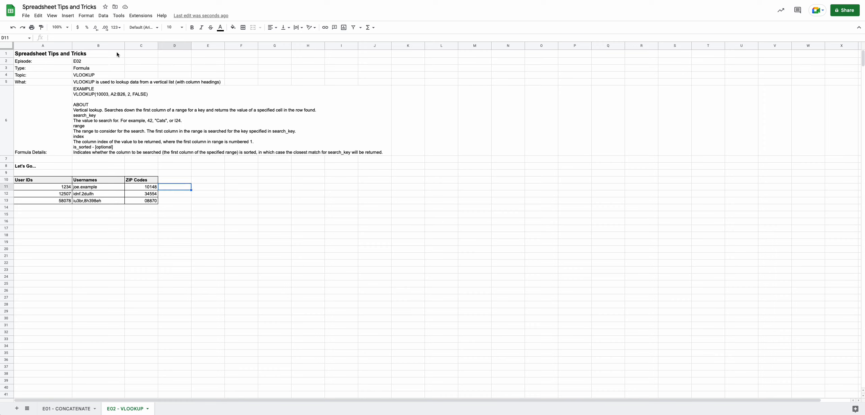
click(68, 15)
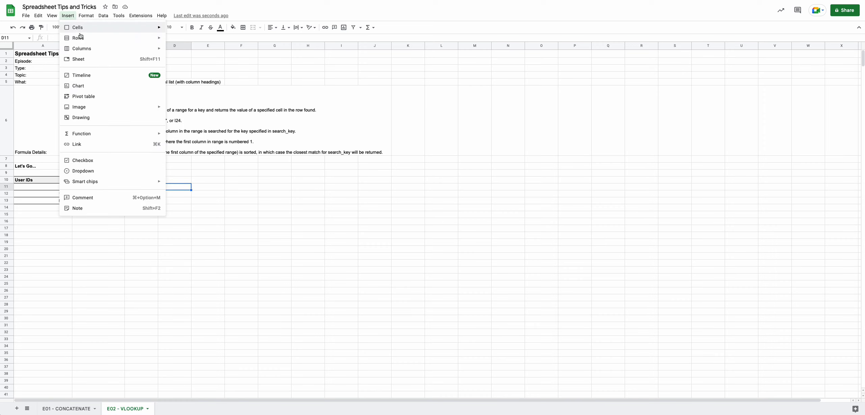
click(119, 117)
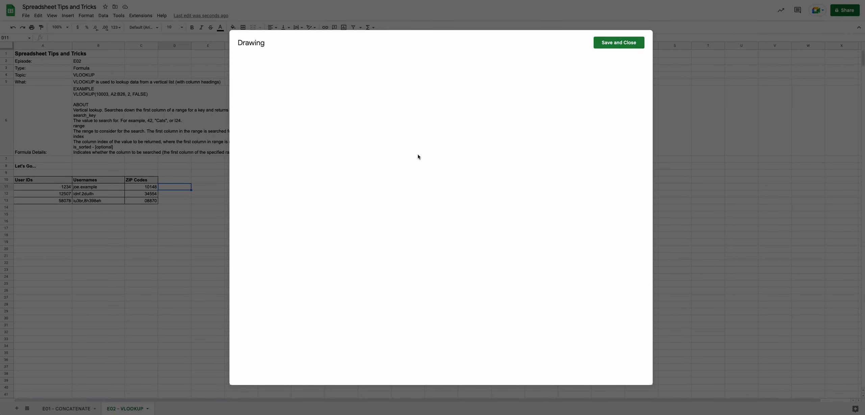
click(327, 62)
click(338, 85)
drag(340, 197, 523, 197)
click(627, 48)
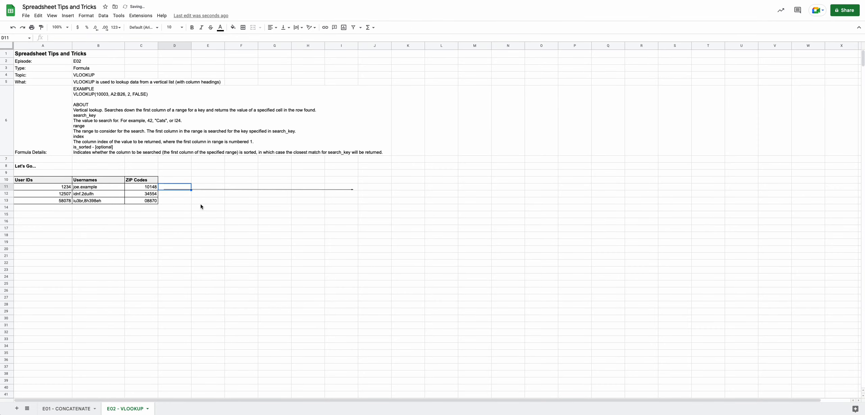
Step: Copy the formatted User IDs heading from A10 to J10 to start a second table
click(336, 188)
click(386, 187)
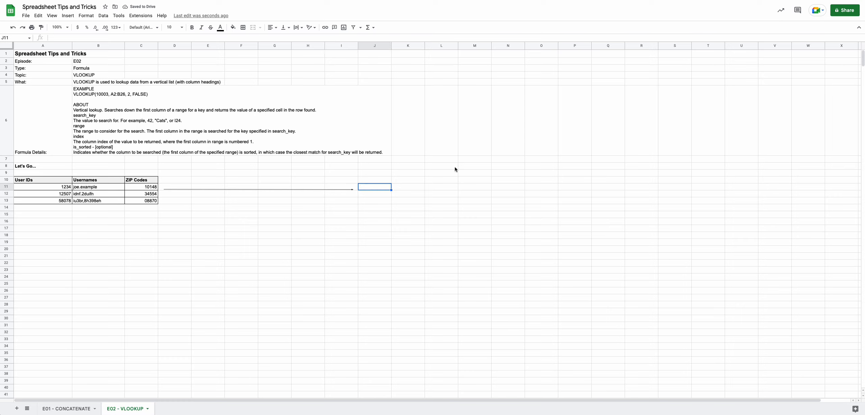
click(383, 176)
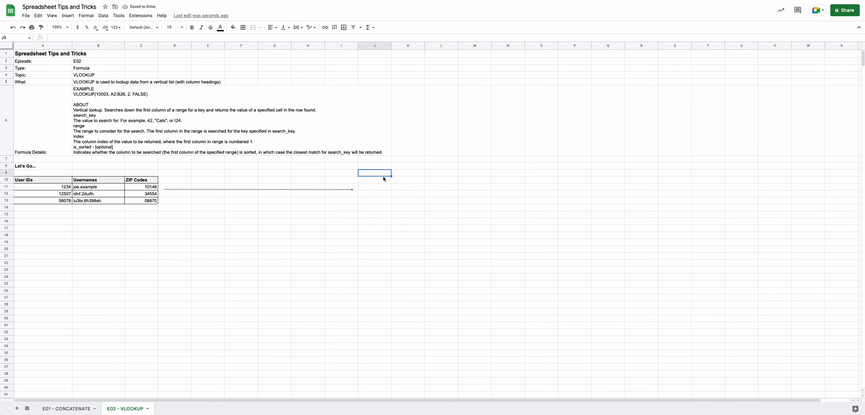
click(57, 180)
key(ctrl+c)
click(382, 179)
key(ctrl+v)
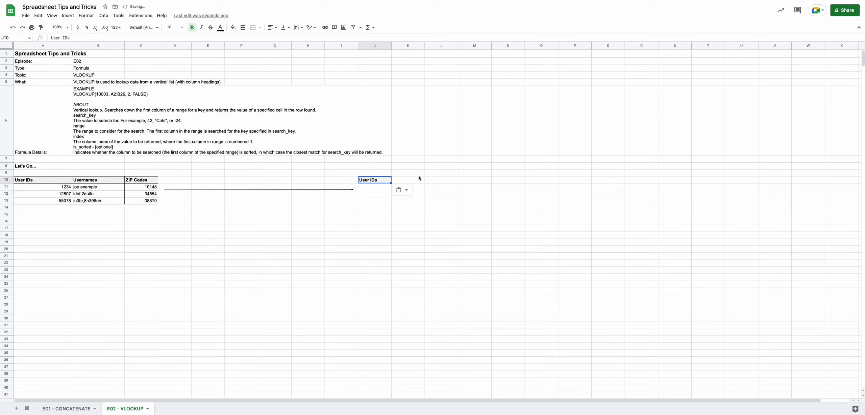
Step: Paste the same formatted heading into K10 and change its text to Dates
click(405, 181)
key(ctrl+v)
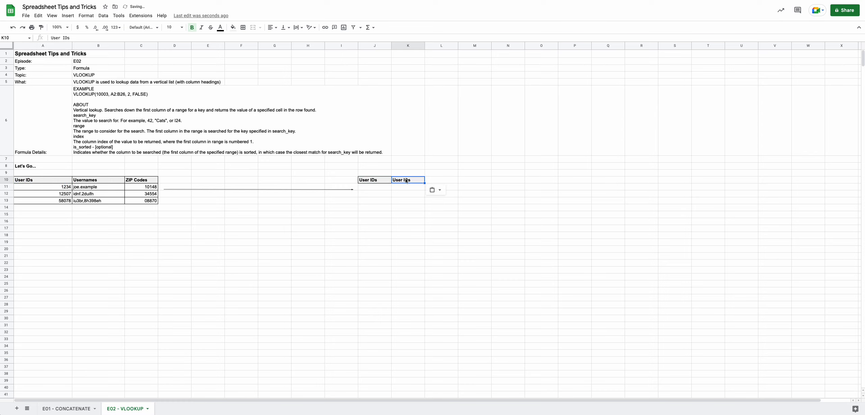
text(Dates)
key(Return)
Step: Enter the first table's first user ID in each of the cells J11:J13
key(Up)
key(Left)
key(Down)
text(1234)
key(Return)
text(1234)
key(Return)
text(1234)
key(Return)
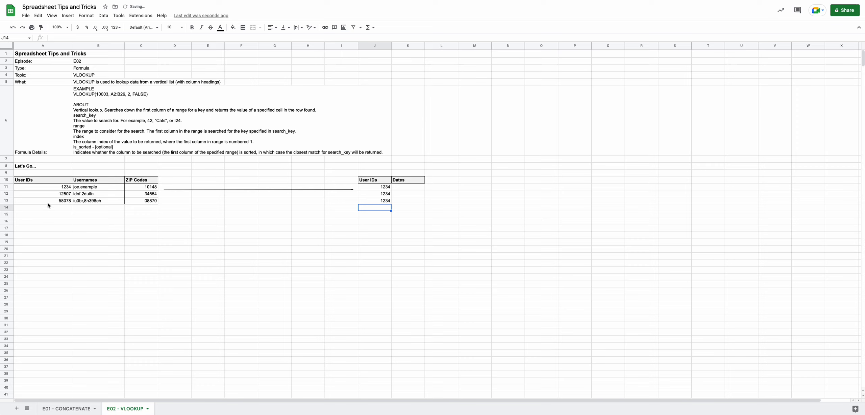
Step: Copy the second user ID from A12 into each of the cells J14:J17
click(55, 196)
key(super+c)
click(382, 208)
key(super+v)
click(380, 216)
key(super+v)
click(380, 222)
key(super+v)
click(380, 229)
key(super+v)
Step: Copy the third user ID from A13 into each of the cells J18:J23
click(57, 194)
click(63, 201)
key(super+c)
click(363, 243)
key(super+v)
key(Down)
key(Down)
key(super+v)
click(370, 235)
key(super+v)
click(375, 250)
key(super+v)
click(377, 270)
key(super+v)
click(374, 262)
key(super+v)
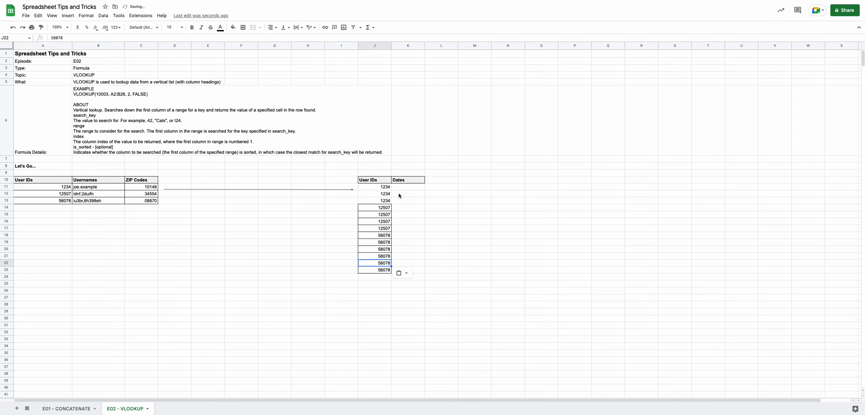
Step: Enter the date 12/20/2022 in K11 for the first row of the second table
click(406, 189)
text(12/)
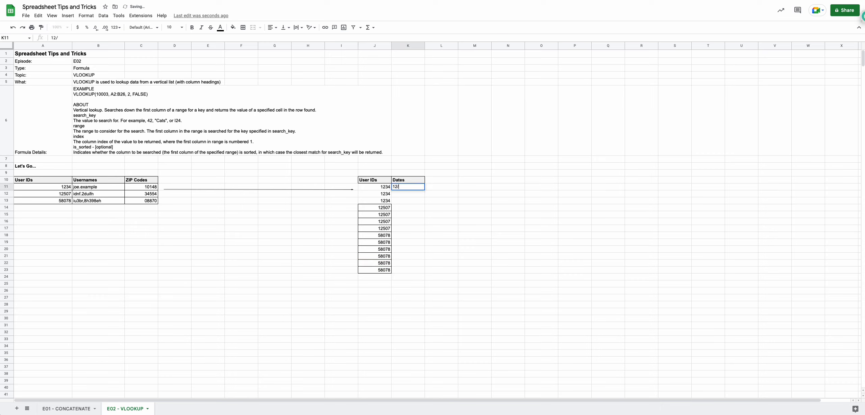
text(20/2022)
key(Return)
Step: Copy the date from K11 into K14, K15, K18 and K20
key(Up)
key(ctrl+c)
key(Down)
key(Down)
key(Down)
key(ctrl+v)
key(Down)
key(ctrl+v)
key(Down)
key(Down)
key(Down)
key(ctrl+v)
key(Down)
key(Down)
key(ctrl+v)
Step: Enter the date 12/22/2022 in K21 and fill it down through K23
key(Down)
text(1)
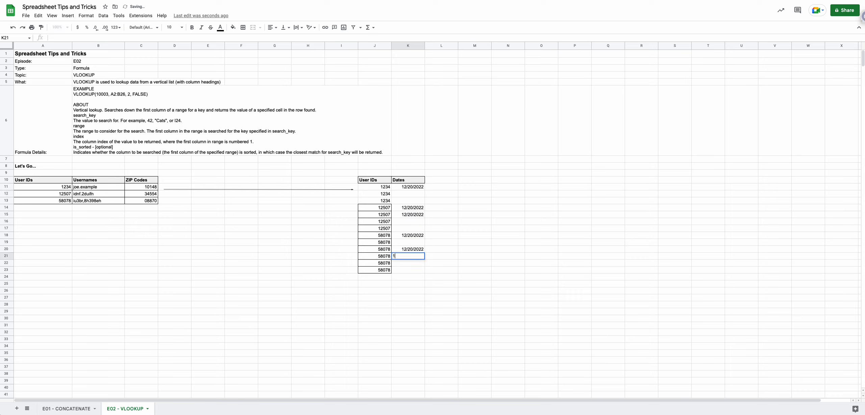
text(2/22/202)
key(BackSpace)
text(022)
key(Return)
key(Up)
key(shift+Down)
key(shift+Down)
key(ctrl+d)
Step: Enter the date 12/24/2022 in the empty cell K19
key(Up)
key(Up)
text(12)
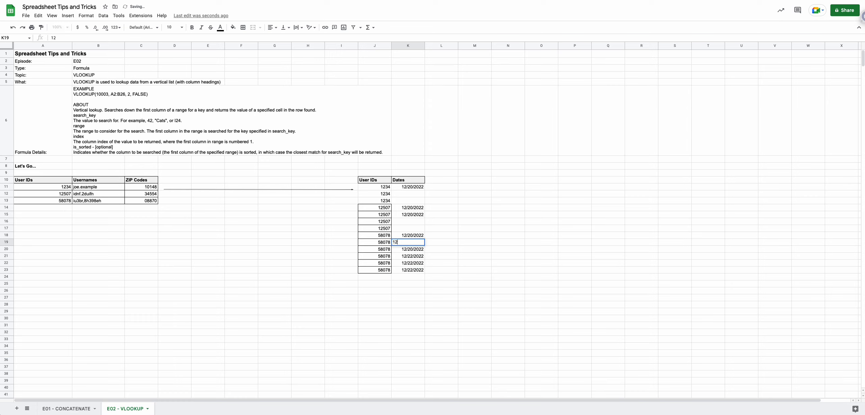
text(/24/20)
key(Return)
Step: Enter the date 12/26/2022 in K16 and fill it down to K17
key(Up)
key(Up)
key(Up)
key(Up)
text(12)
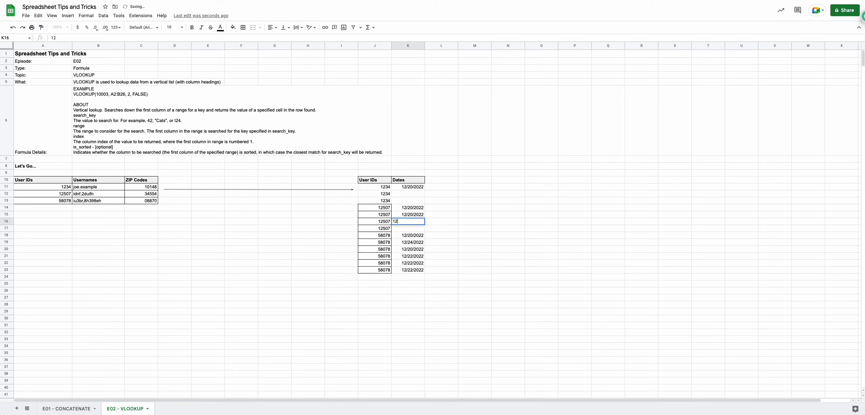
text(/26/2-22)
key(Return)
key(Up)
text(12/26/2022)
key(Return)
key(Up)
key(shift+Down)
key(ctrl+d)
Step: Enter the date 12/01/2022 in K12 of the Dates column
key(Up)
key(Up)
key(Up)
key(Up)
text(12/01/2022)
key(Return)
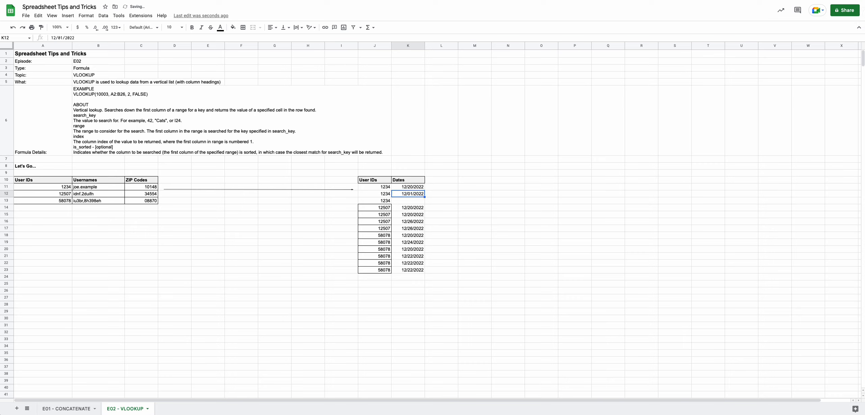
Step: Enter the date 12/03/2022 in K13 of the Dates column
text(12/0)
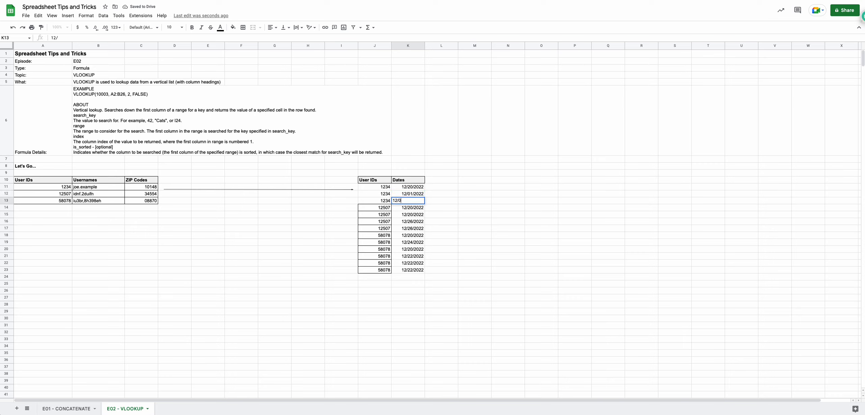
text(3/2022)
key(ctrl+Return)
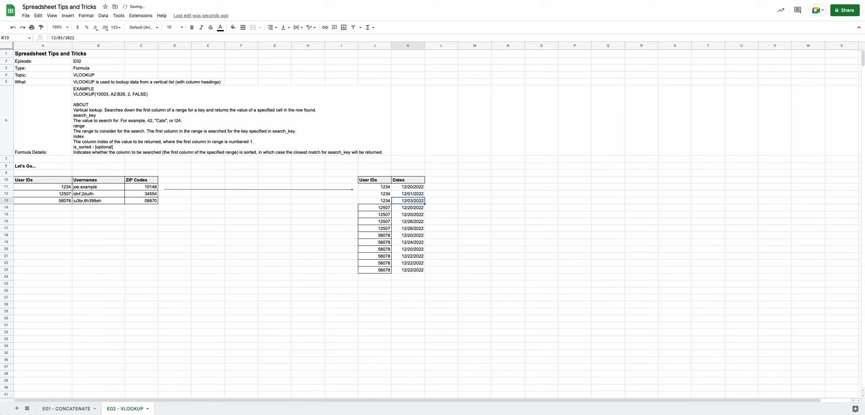
Step: Apply all borders to the User IDs and Dates table in J10:K23
drag(372, 180, 412, 271)
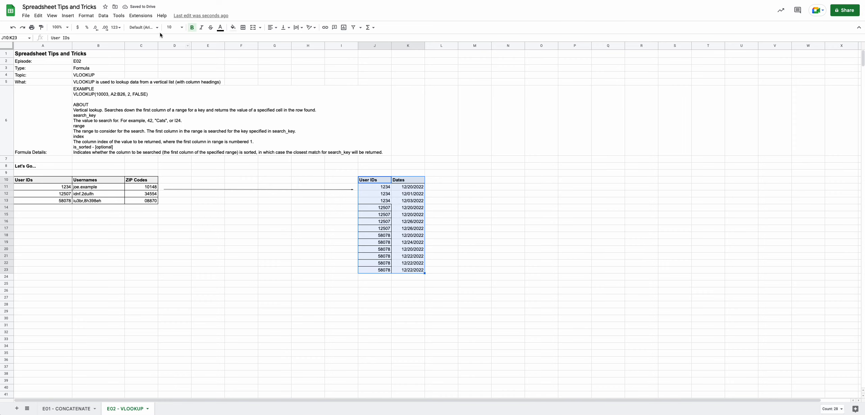
click(243, 27)
click(245, 41)
Step: Sort the range J10:K23 by the Dates column in A to Z order, treating the first row as a header
click(103, 16)
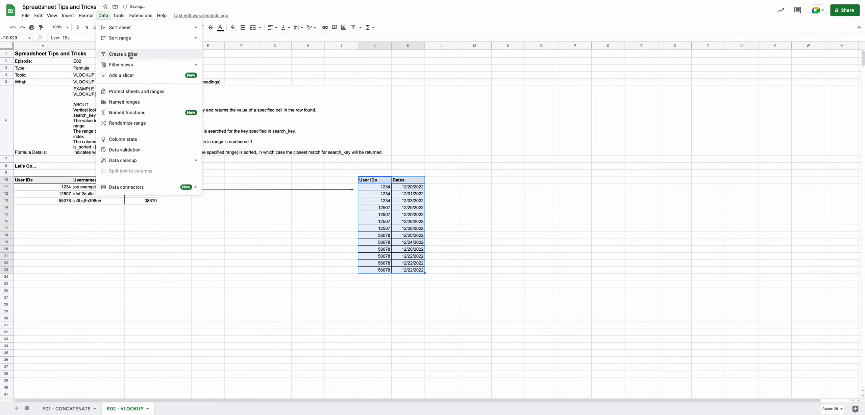
mouse_move(125, 38)
click(243, 67)
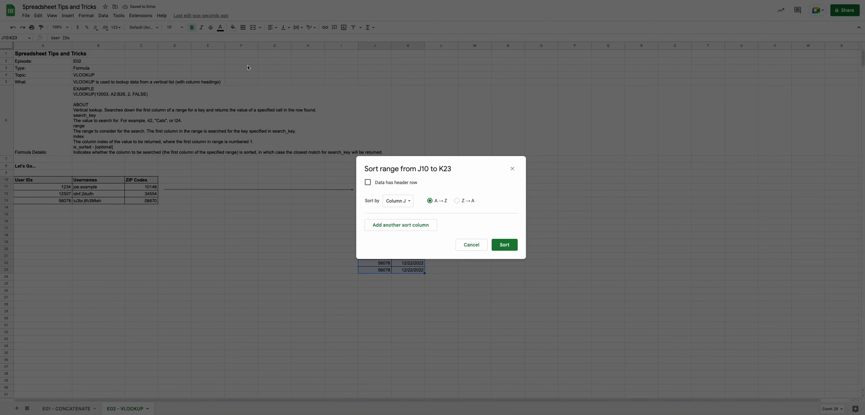
click(408, 185)
click(396, 201)
click(399, 212)
click(511, 248)
click(381, 186)
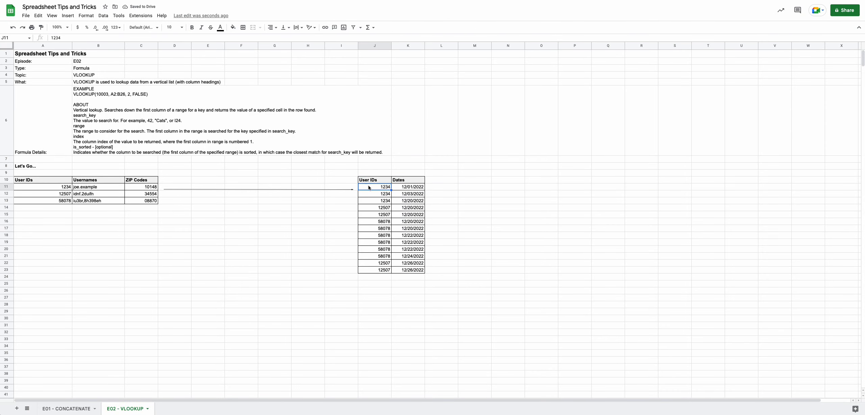
drag(369, 181, 402, 265)
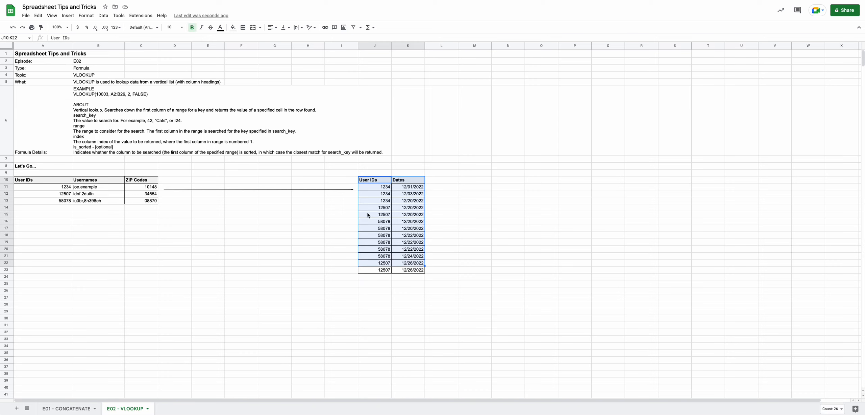
click(380, 183)
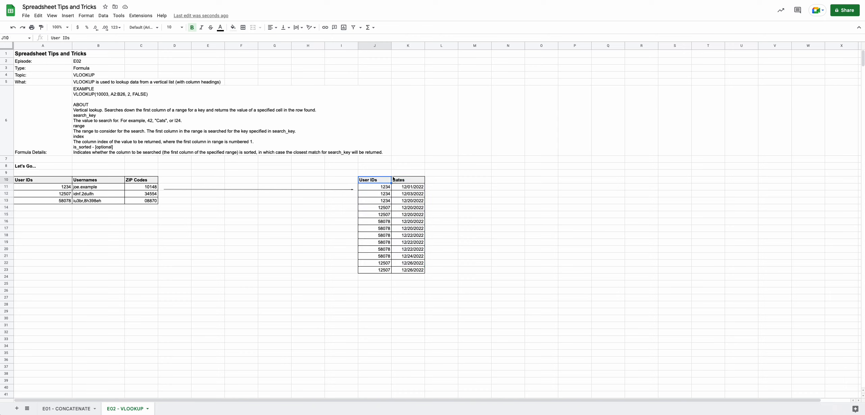
Step: Copy the Dates header cell into L10 and change its text to Username
click(393, 179)
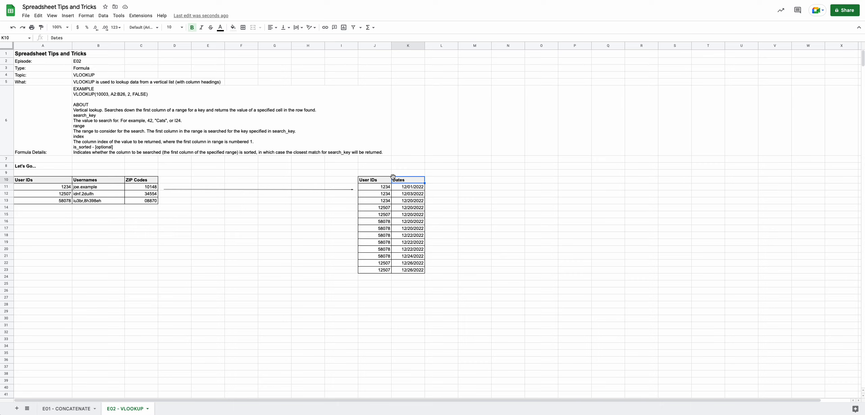
click(436, 180)
key(ctrl+v)
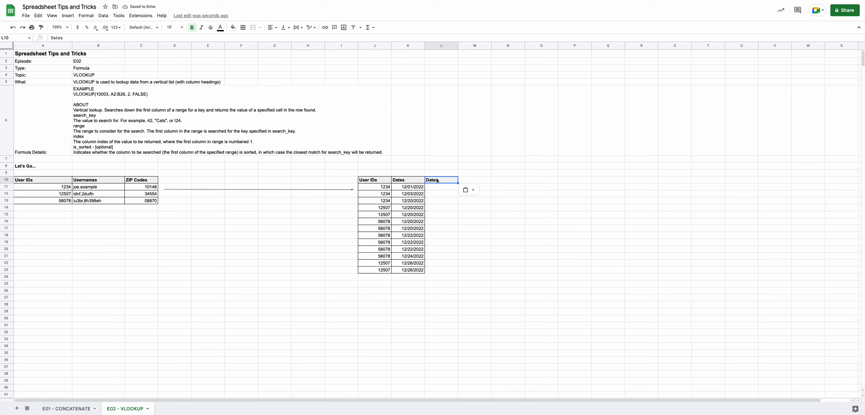
text(Username)
key(Return)
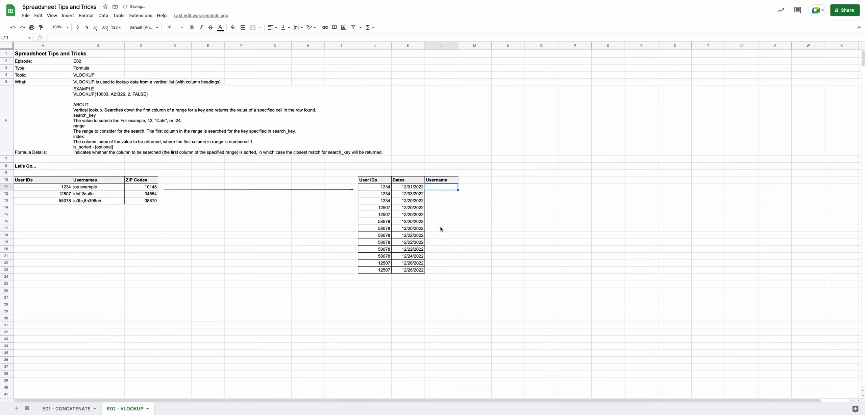
Step: Apply all borders to the empty Username cells L11:L23
shift+click(441, 270)
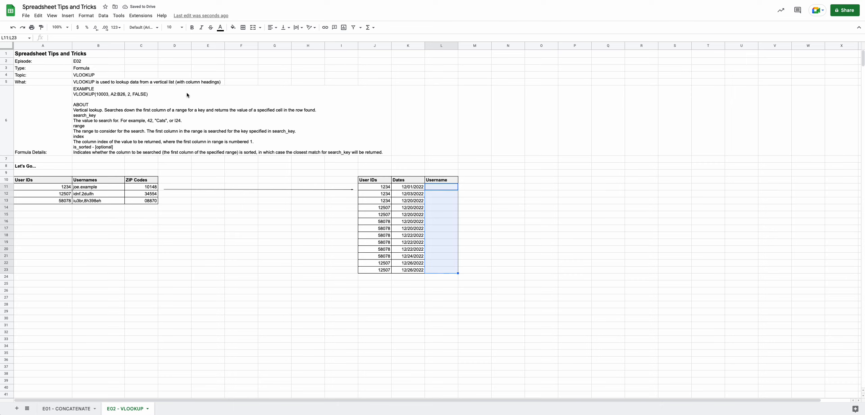
click(243, 28)
click(249, 44)
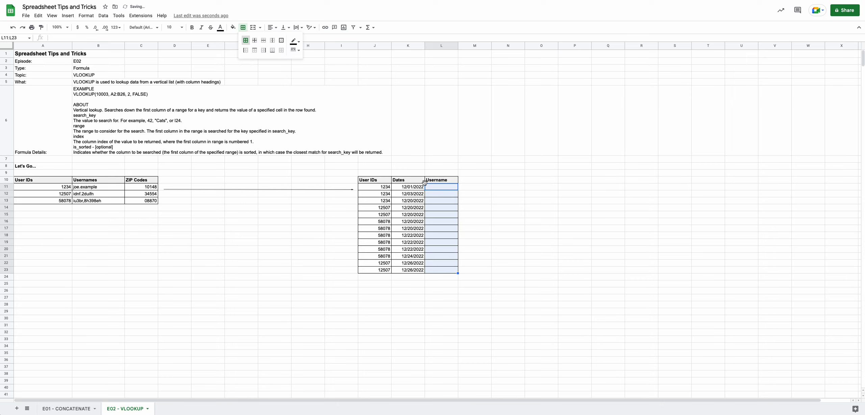
click(370, 189)
drag(58, 180, 132, 204)
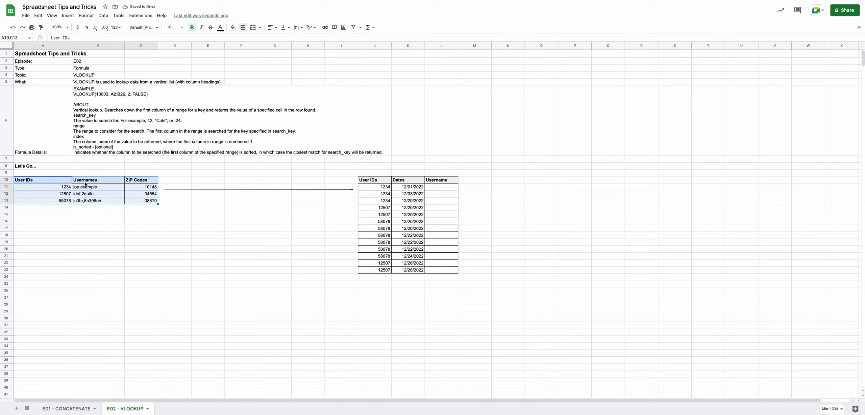
drag(85, 179, 86, 200)
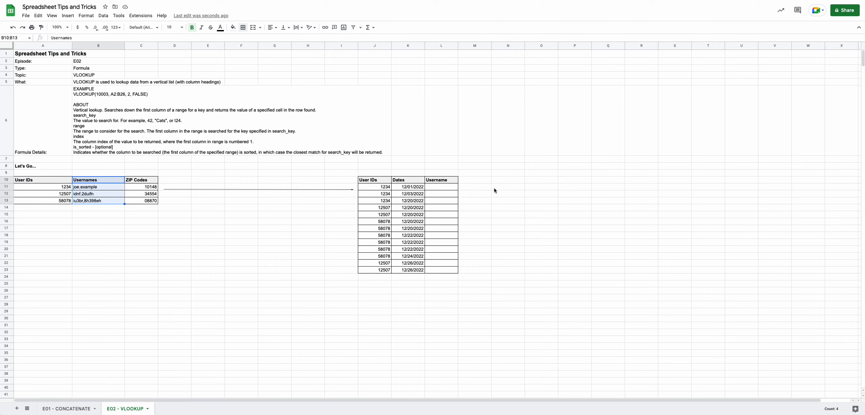
Step: Start a VLOOKUP formula in L11 with the user ID in J11 as its search key
click(449, 188)
text(=)
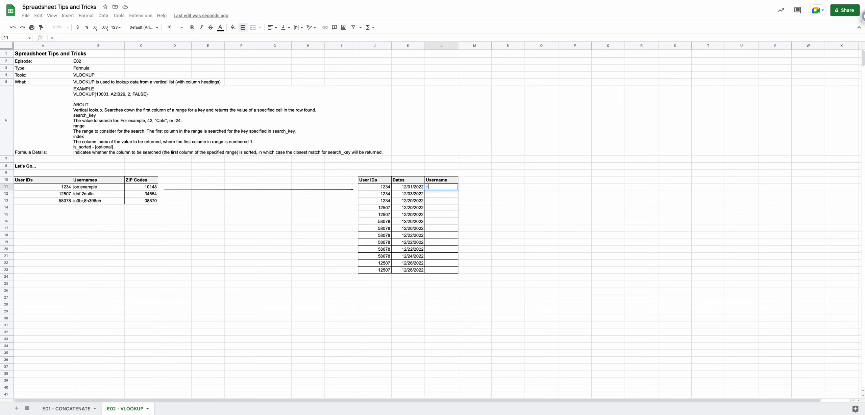
text(vlookup()
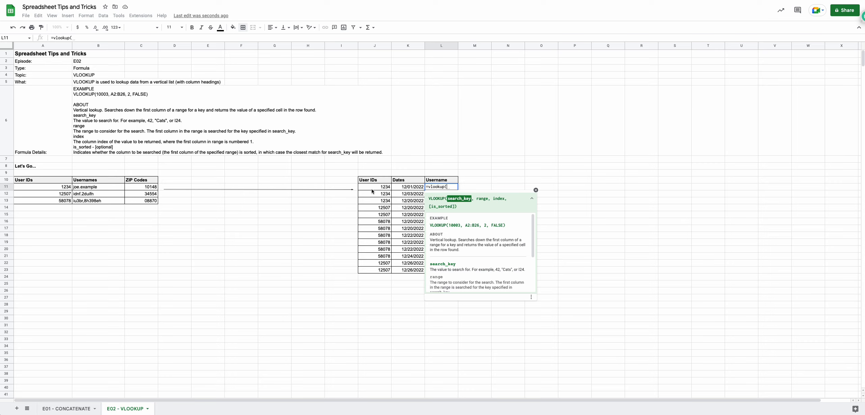
click(371, 189)
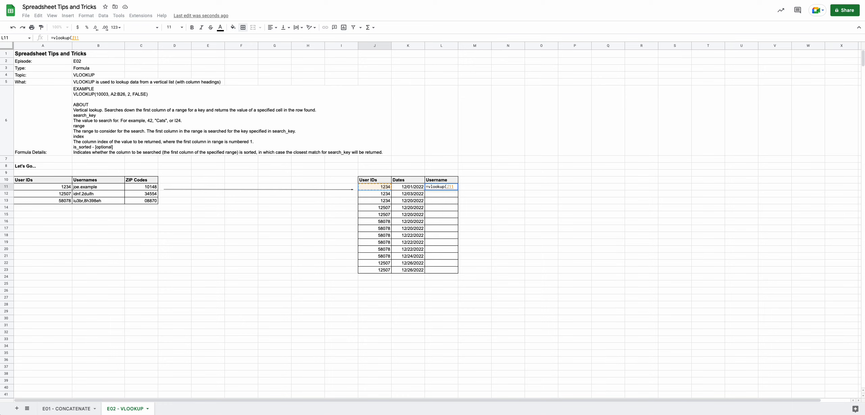
text(,)
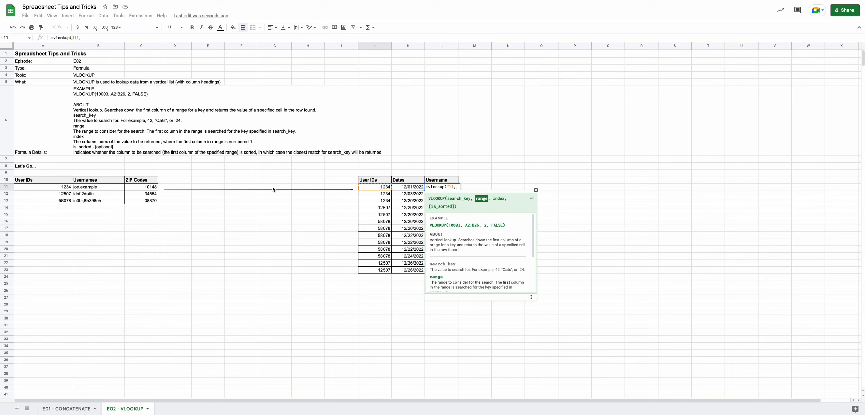
Step: Set the formula's range to the lookup table A10:C13 and make it absolute as $A$10:$C$13
drag(40, 181, 135, 201)
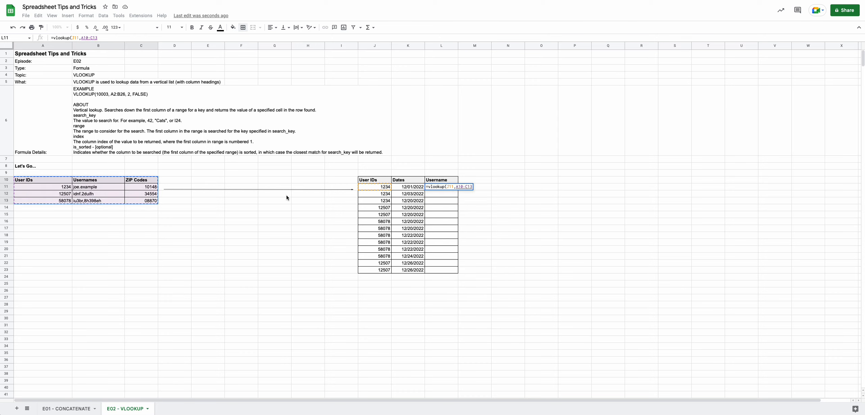
drag(457, 187, 472, 189)
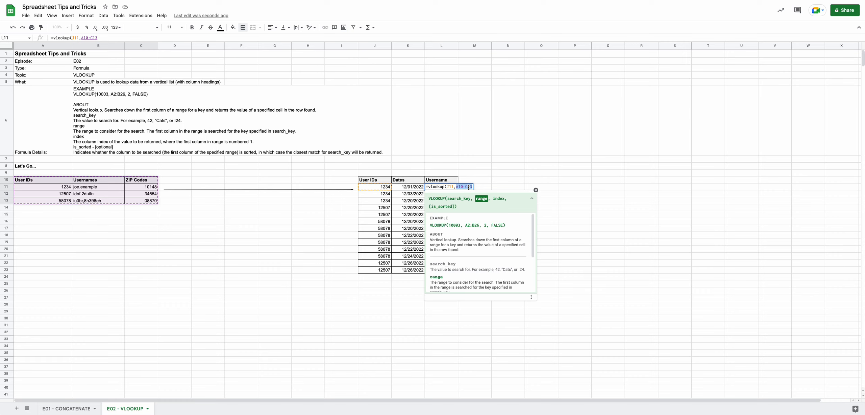
key(F4)
click(468, 187)
text(,)
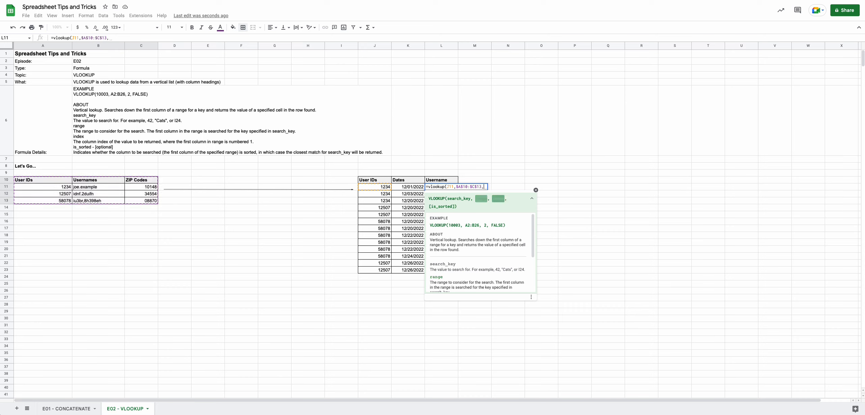
click(458, 186)
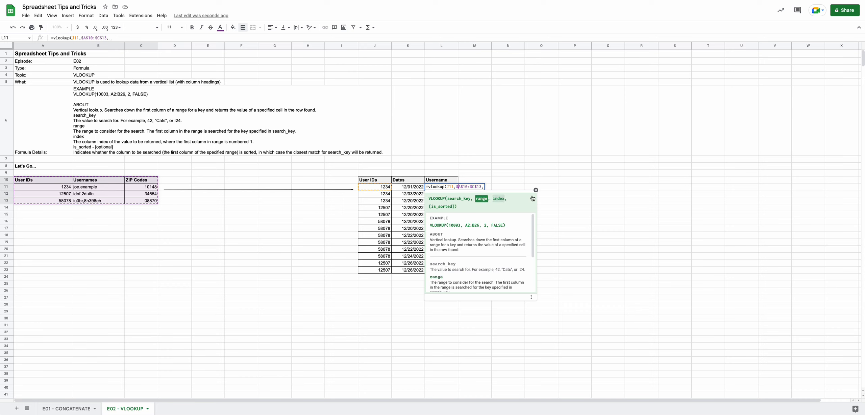
click(483, 187)
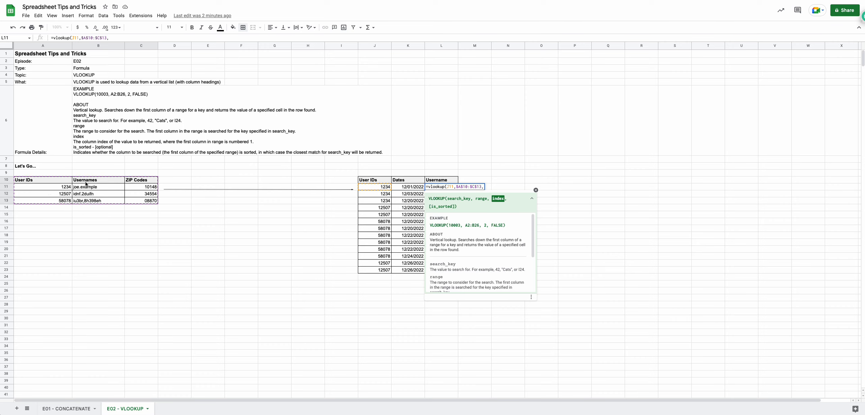
Step: Complete the formula in L11 with index 2 and is_sorted false, and fill it down through L23
text(2,)
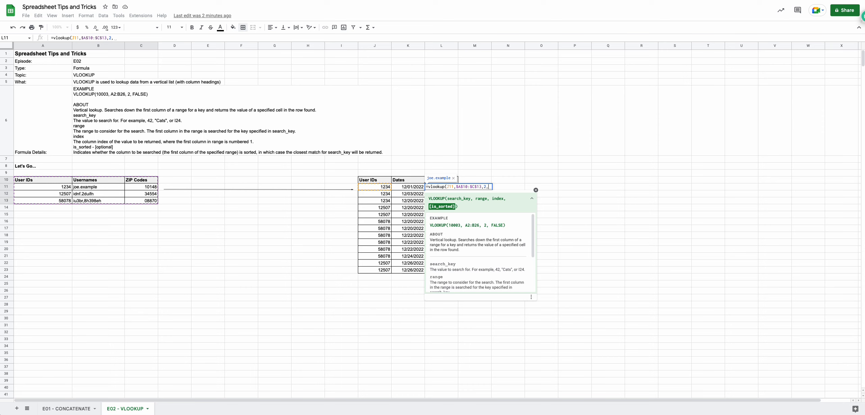
scroll(472, 247, down, 3)
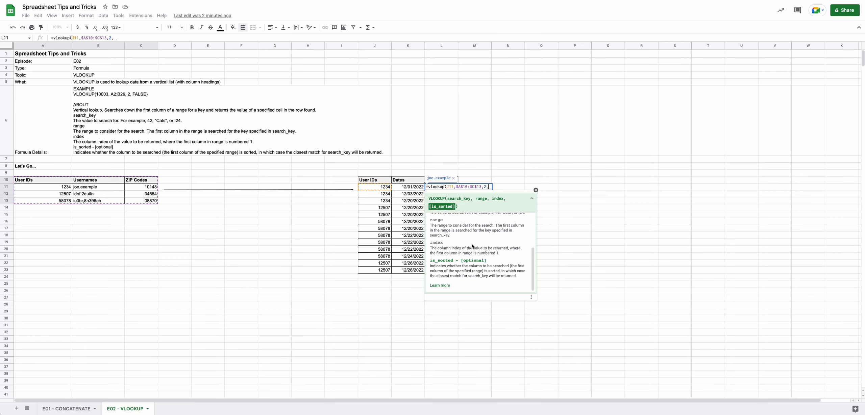
text(false))
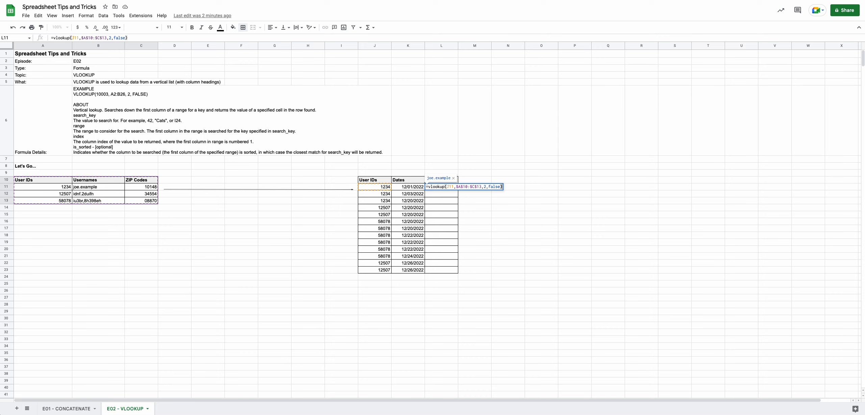
key(Return)
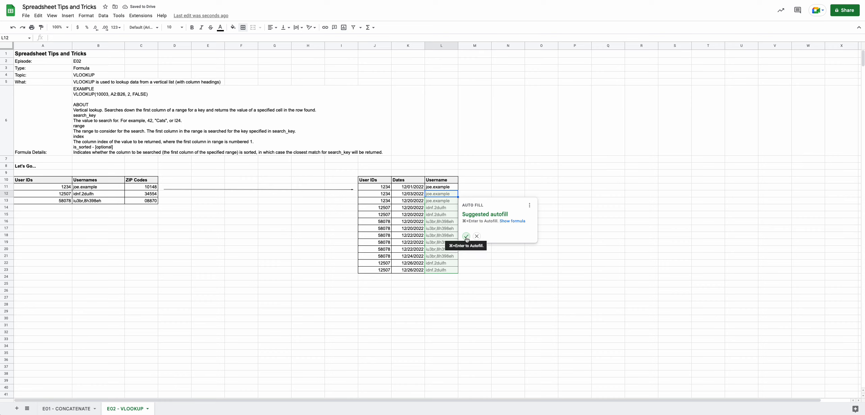
click(466, 236)
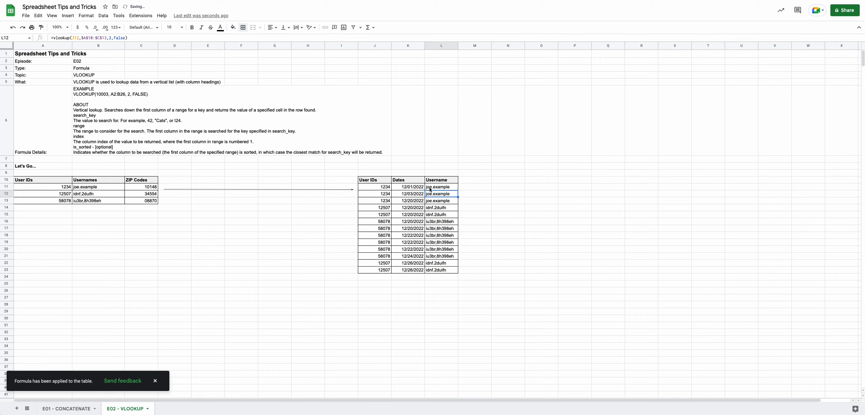
Step: Examine the filled Username formulas, checking the search key and range in L16 against the User IDs column
key(Down)
key(Down)
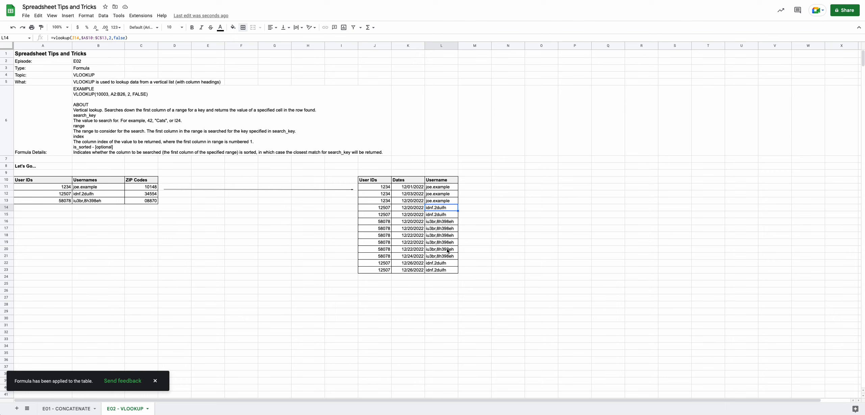
double_click(440, 223)
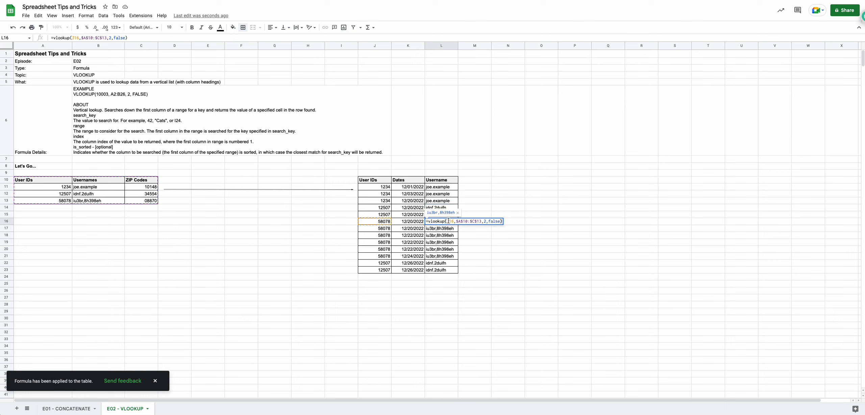
click(448, 221)
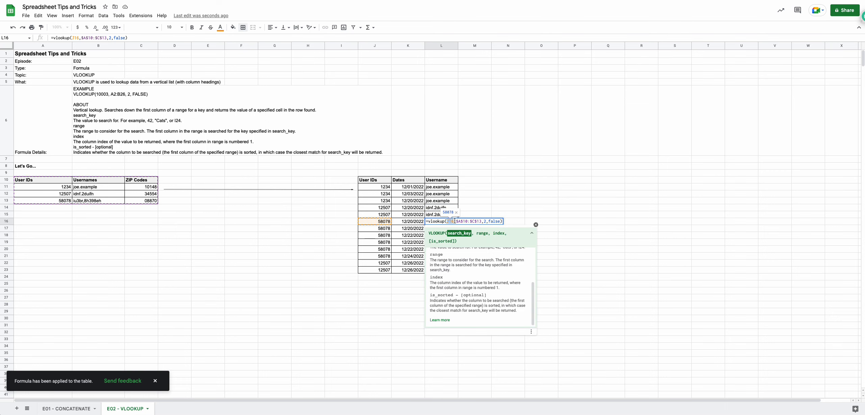
click(462, 222)
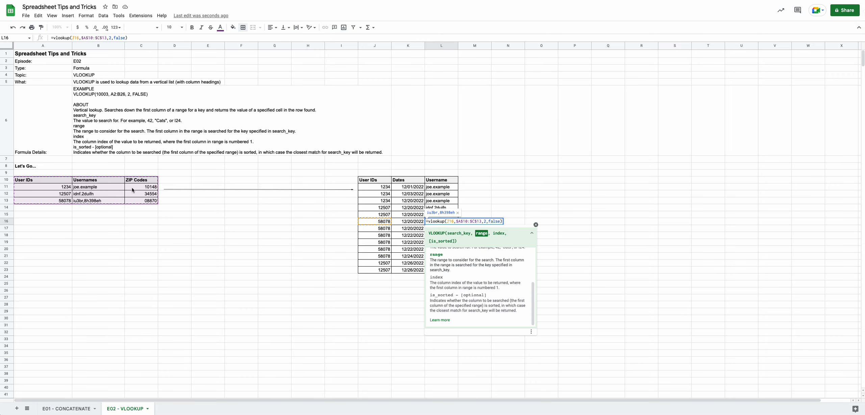
key(Return)
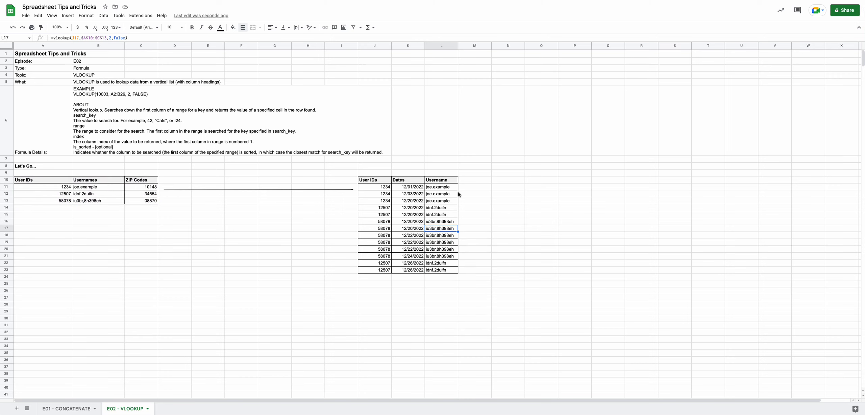
drag(365, 184, 442, 271)
drag(375, 181, 382, 270)
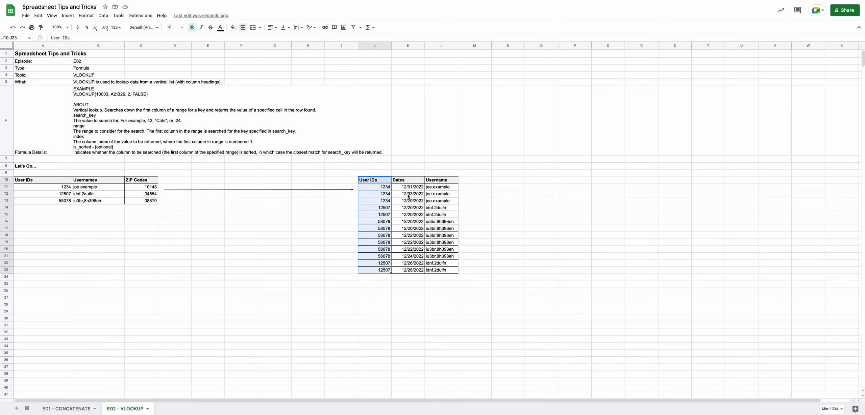
Step: Add a ZIP Code header in M10 beside the Username column of the second table
drag(442, 182, 444, 276)
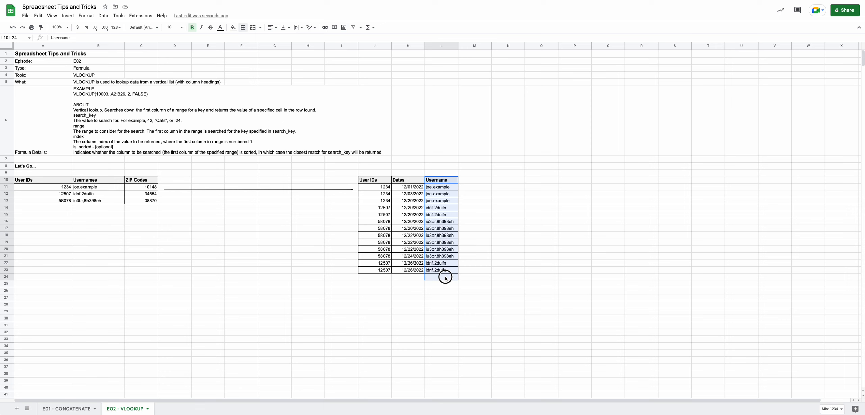
click(445, 271)
click(444, 173)
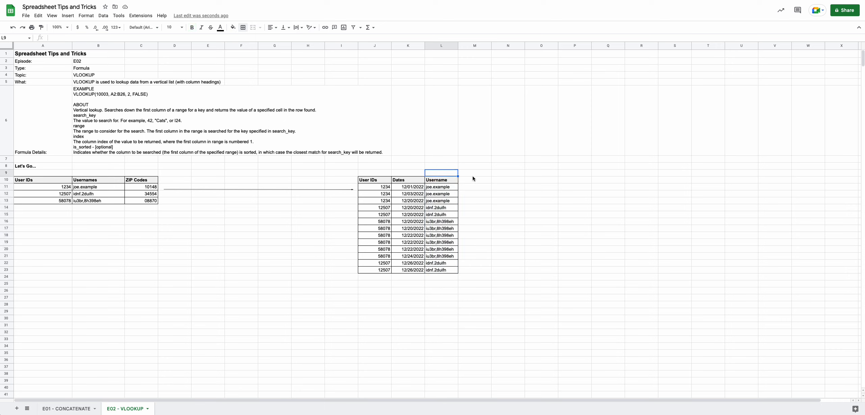
click(442, 180)
click(468, 180)
text(Z)
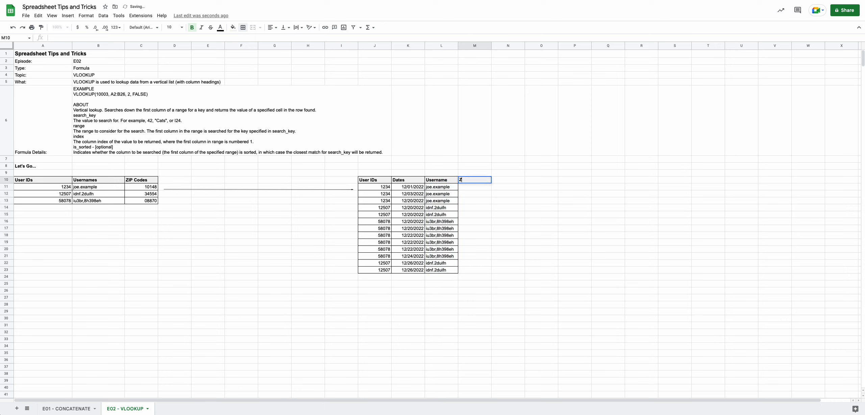
text(OP Code)
key(Return)
Step: Copy the VLOOKUP formula text from L11 into M11 without shifting its references
key(Left)
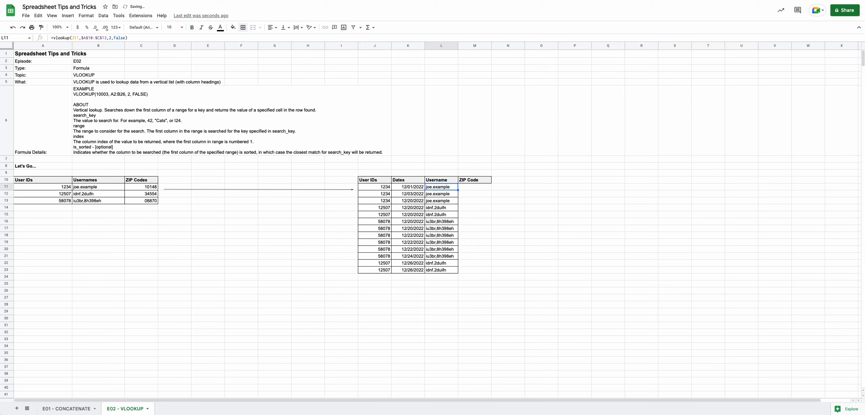
drag(172, 39, 1, 8)
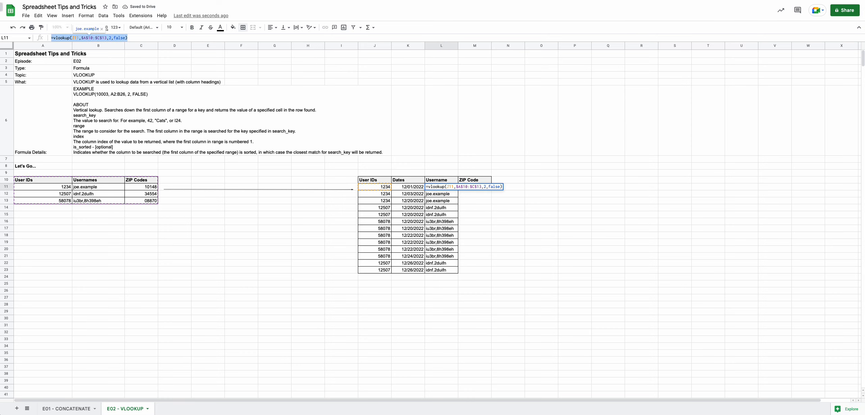
key(super+c)
key(Return)
double_click(475, 187)
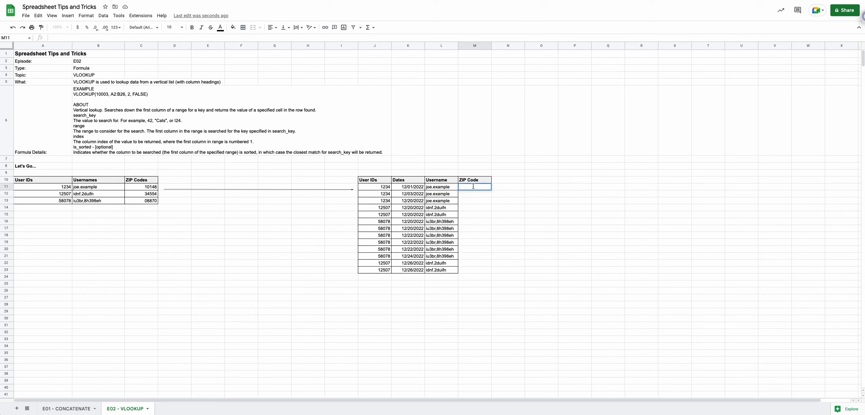
key(super+v)
Step: Change the VLOOKUP index in M11 to 3 and fill the formula down through M23
click(519, 187)
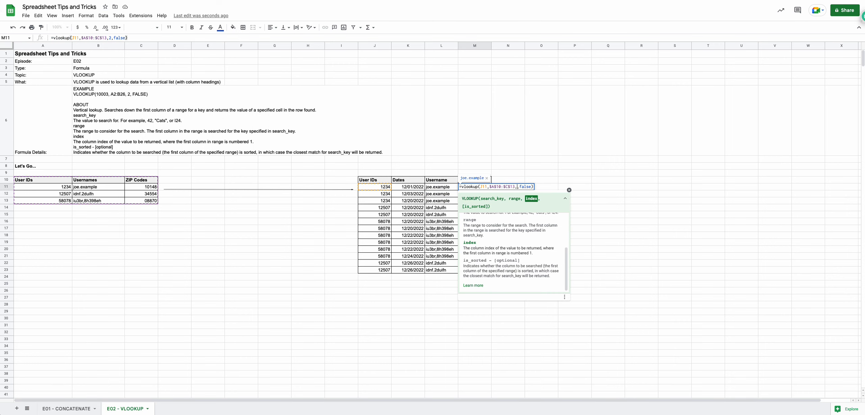
key(BackSpace)
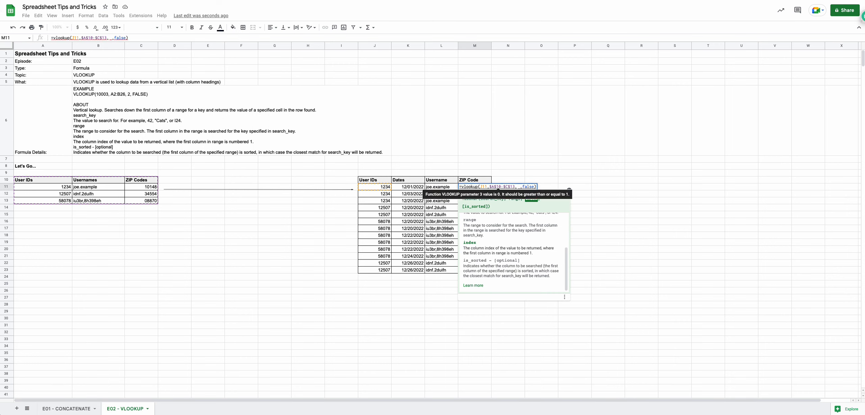
text(3)
key(Return)
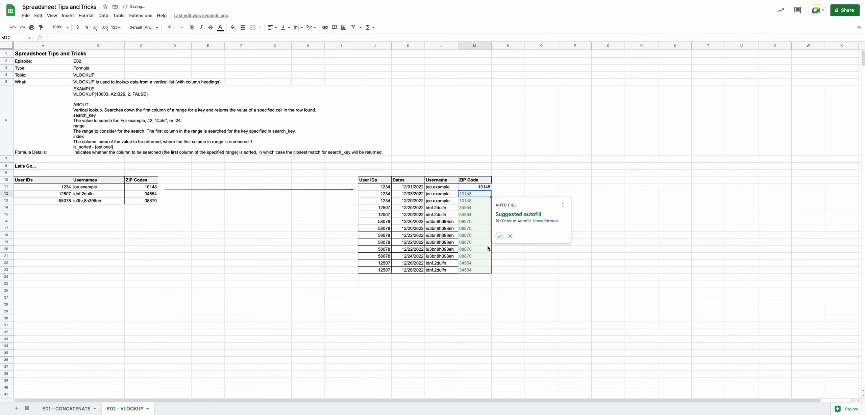
click(499, 236)
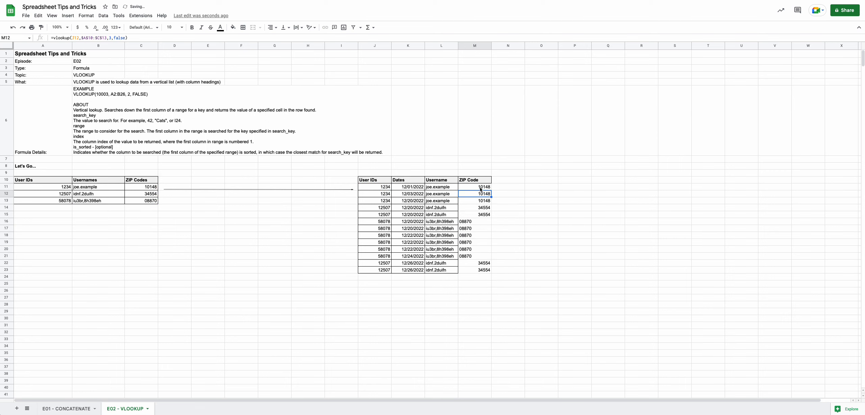
Step: Apply all borders to the ZIP Code cells M11:M23 and align them right
drag(480, 190, 479, 270)
click(243, 27)
click(246, 40)
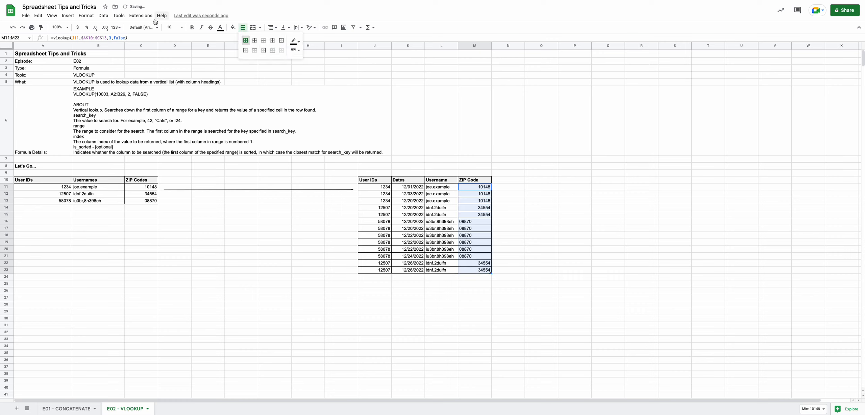
click(272, 27)
click(287, 39)
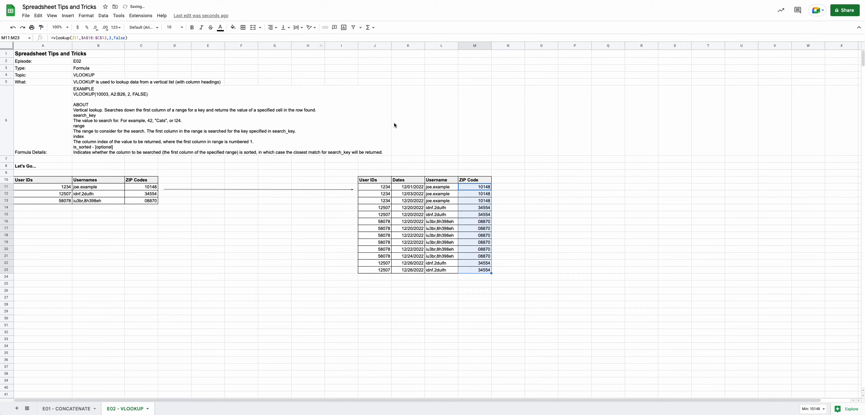
Step: Check how the ZIP code in C13 is stored, and enter 0478708 in C17 as a leading-zero test
click(147, 201)
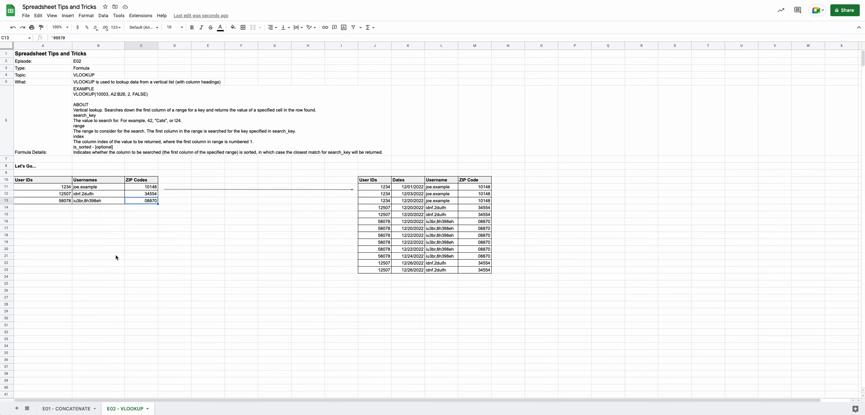
click(137, 229)
text(0478708)
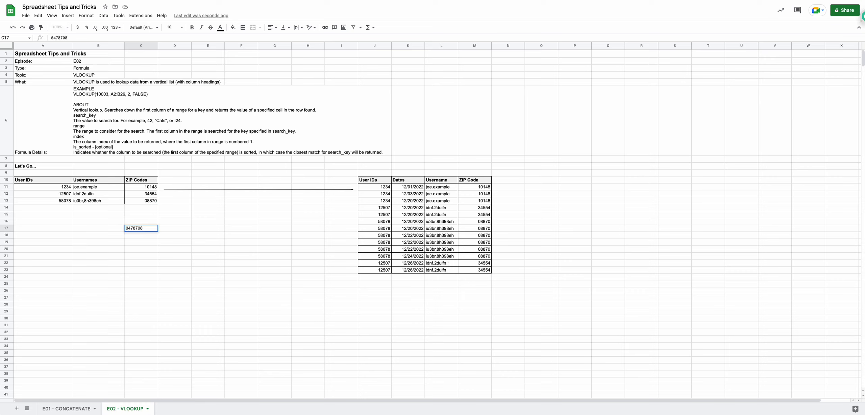
key(Return)
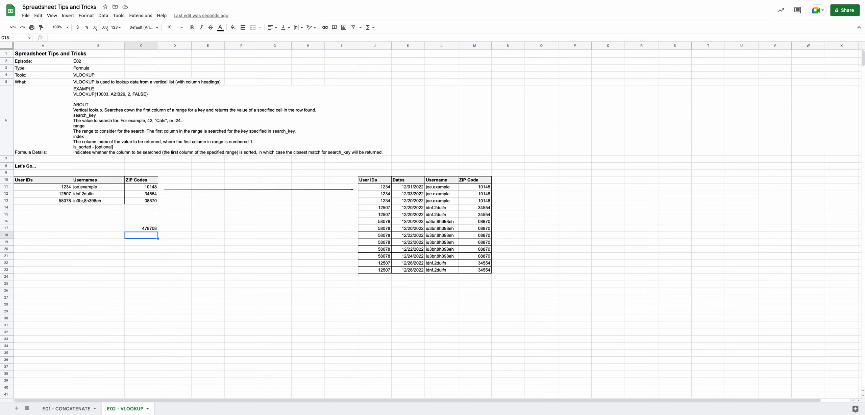
Step: Clear the test number from C17 and return to the ZIP code in C13 to view its stored value
key(Up)
key(Delete)
key(Up)
key(Up)
key(Up)
key(Up)
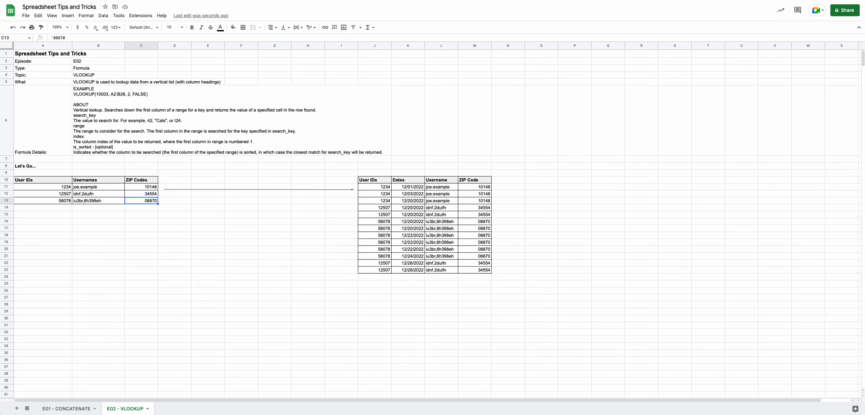
Step: Enter the sample date 12/20/2022 in C15 below the lookup table
key(Down)
key(Down)
text(1)
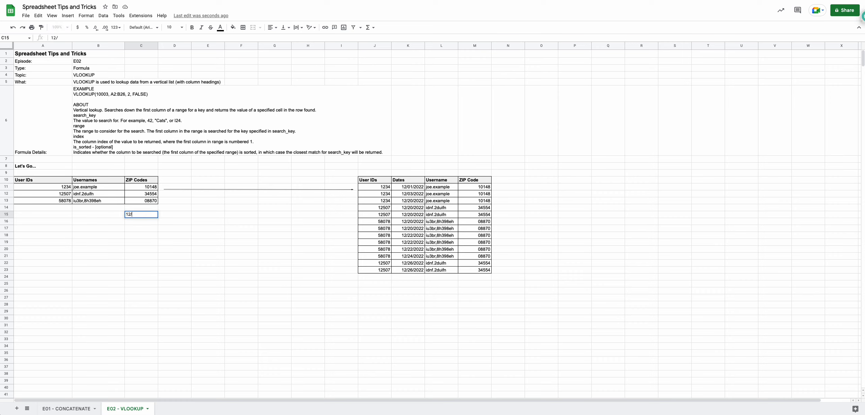
text(2/20/2022)
key(Return)
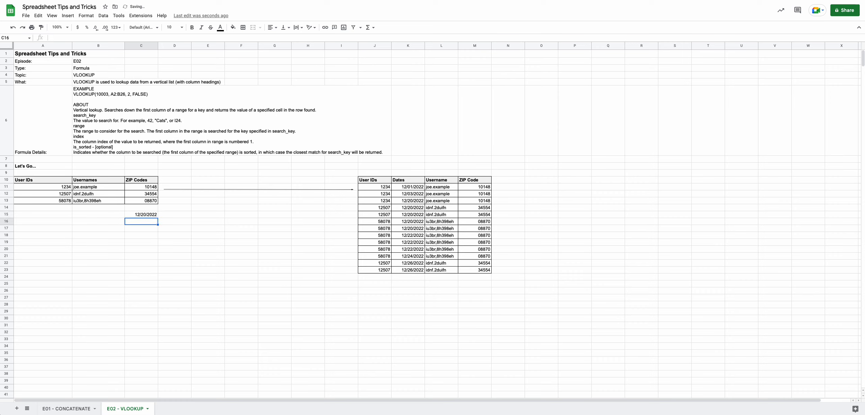
Step: Turn the sample date in C15 into plain text by prefixing it with an apostrophe
key(Up)
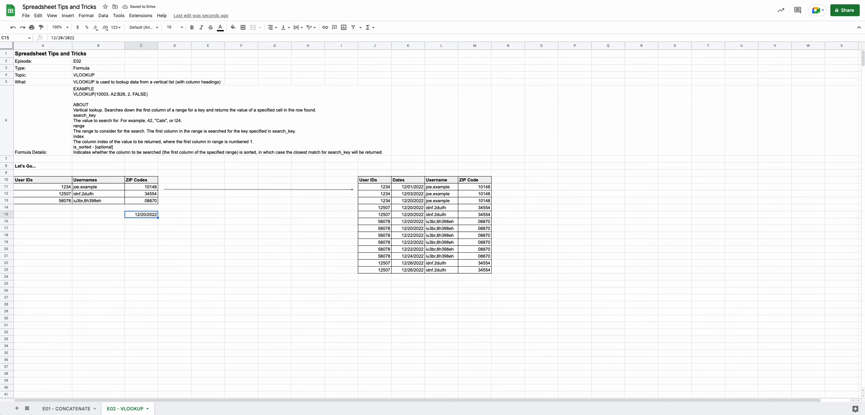
key(Return)
key(Up)
text(')
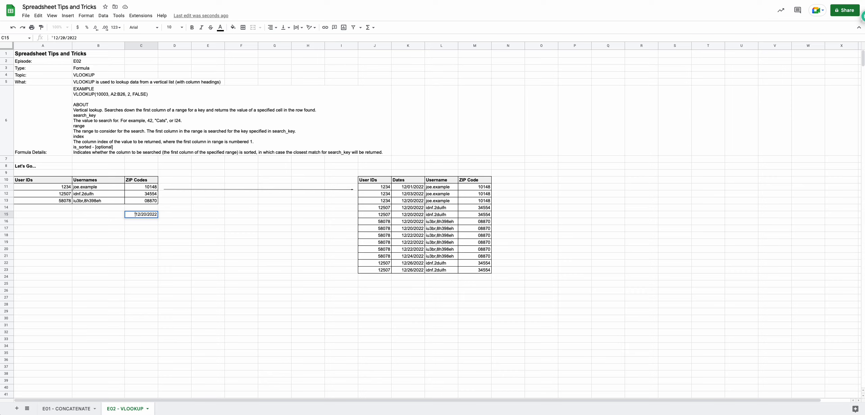
key(Return)
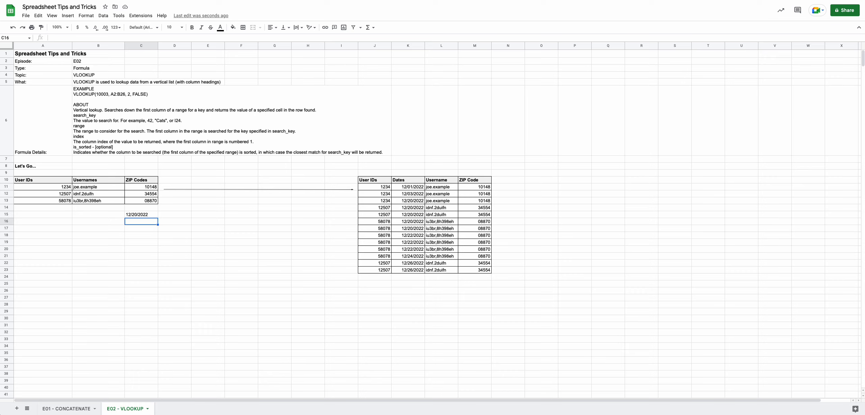
Step: Review the ZIP Code results in M11:M23 and clear the sample date from C14:C16
drag(470, 190, 489, 270)
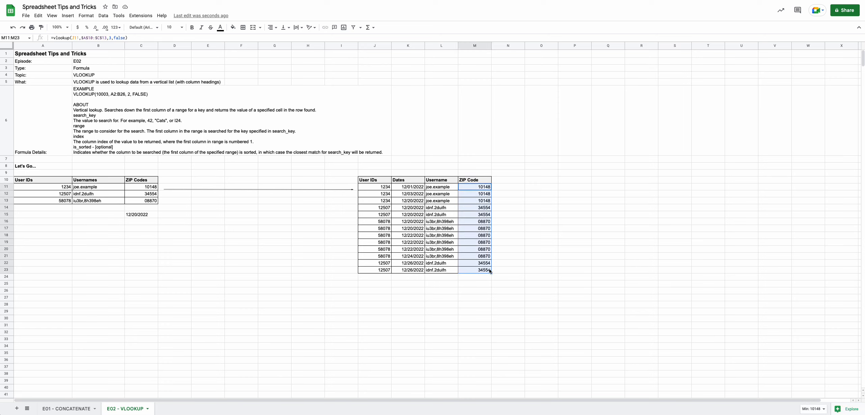
click(161, 208)
drag(142, 207, 142, 222)
key(Delete)
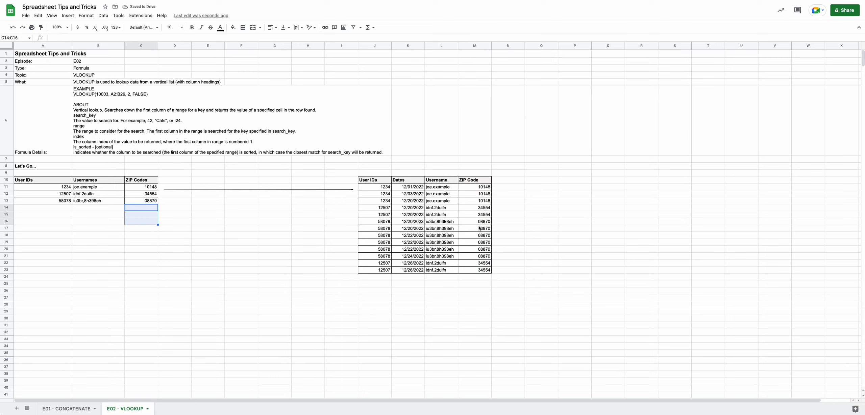
Step: Inspect the ZIP Code lookup formula in M16
click(480, 228)
click(483, 222)
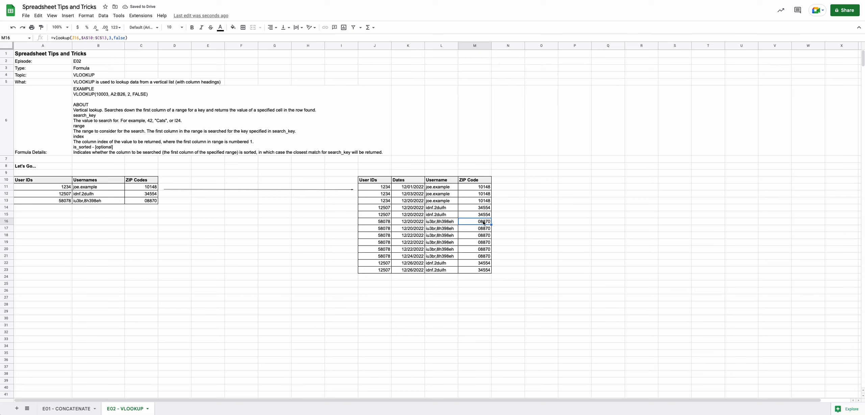